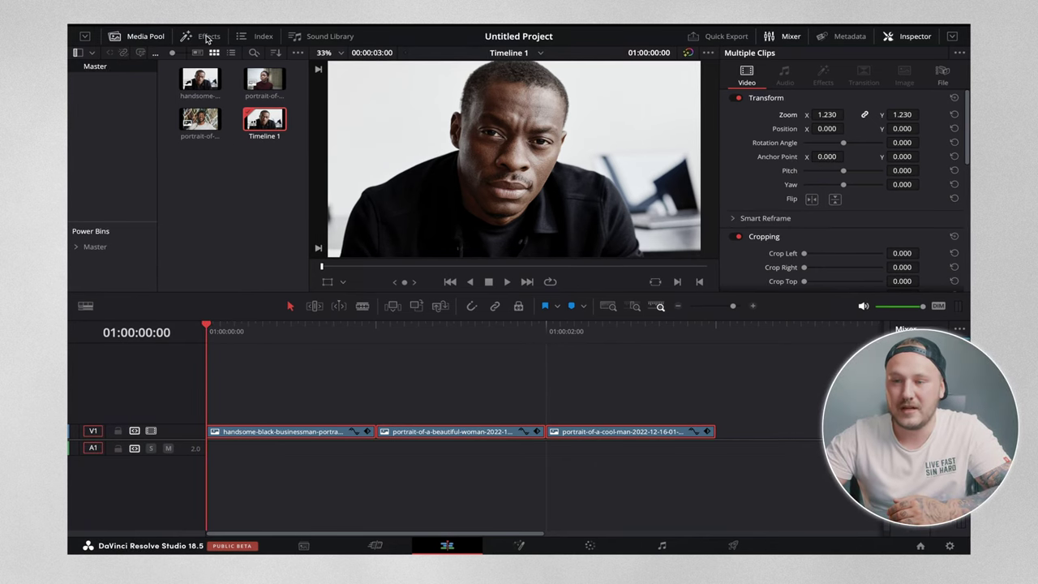
Step: Drop an Adjustment Clip on V2 spanning all three portrait clips and reset the playhead to the start
left_click(204, 36)
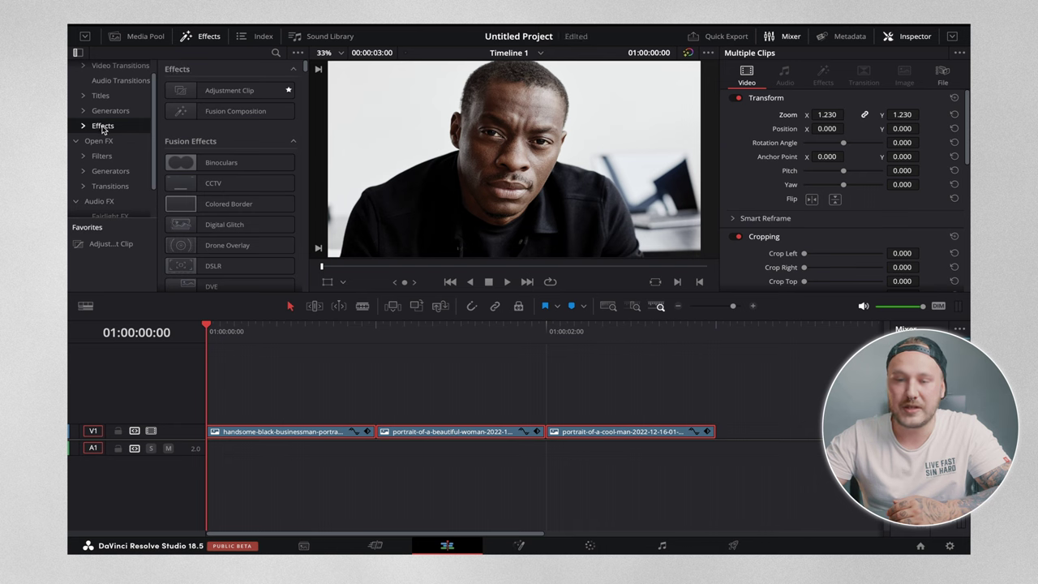
left_click_drag(244, 95, 202, 423)
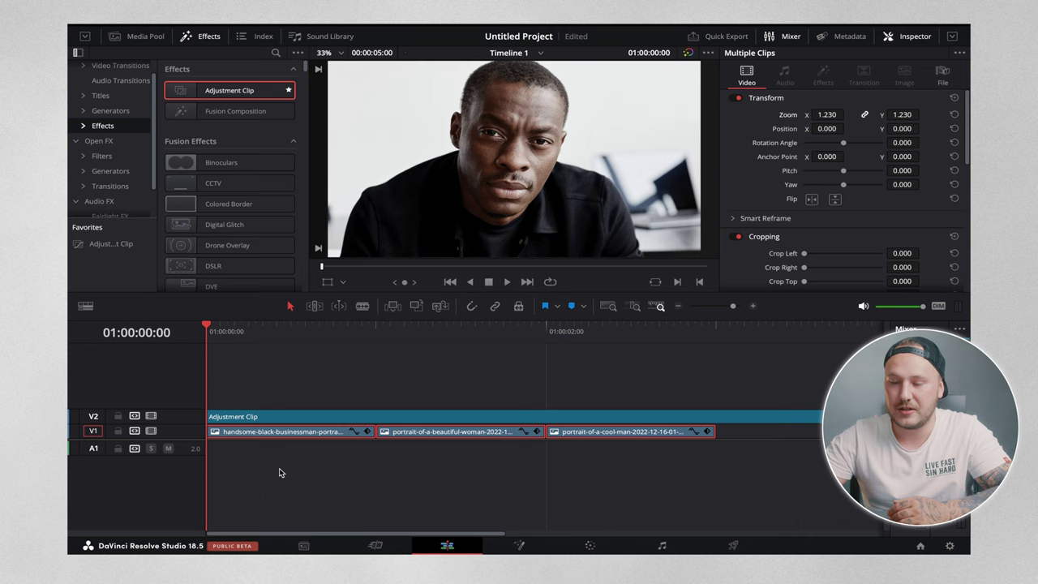
left_click(343, 416)
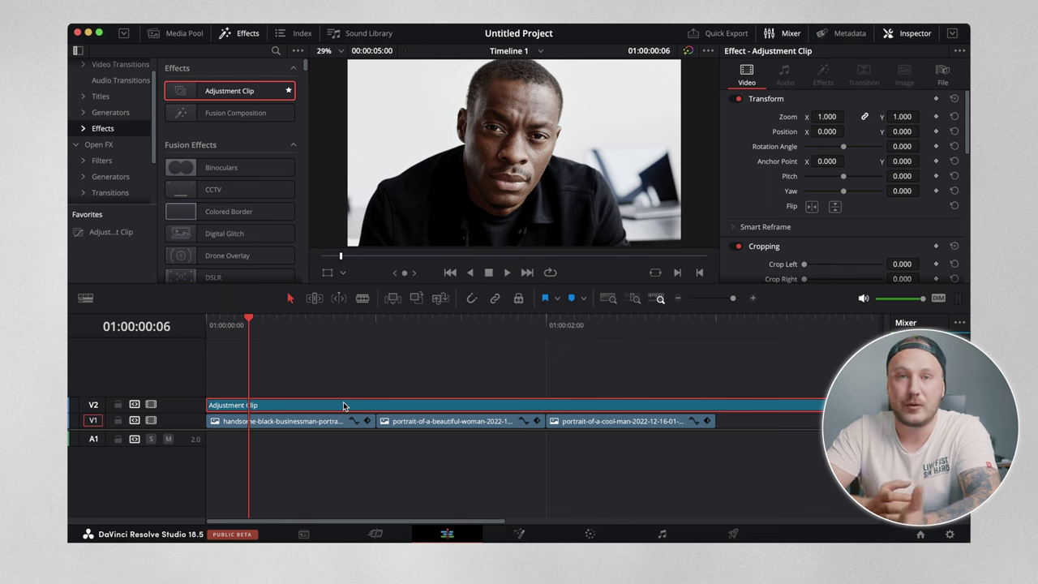
left_click(209, 324)
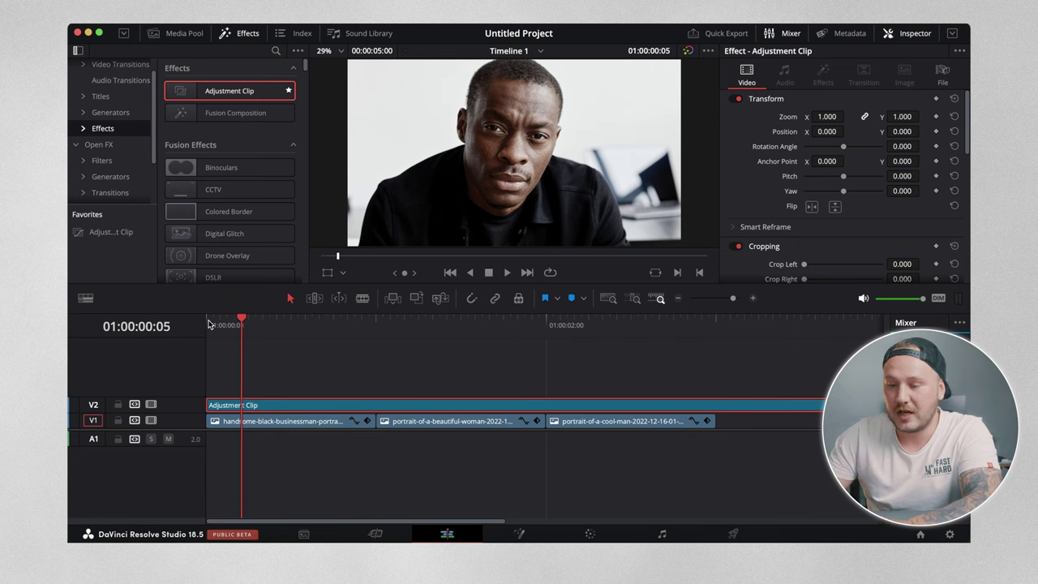
Step: Trim the Adjustment Clip to seven frames and move it over the first cut
key("super+b")
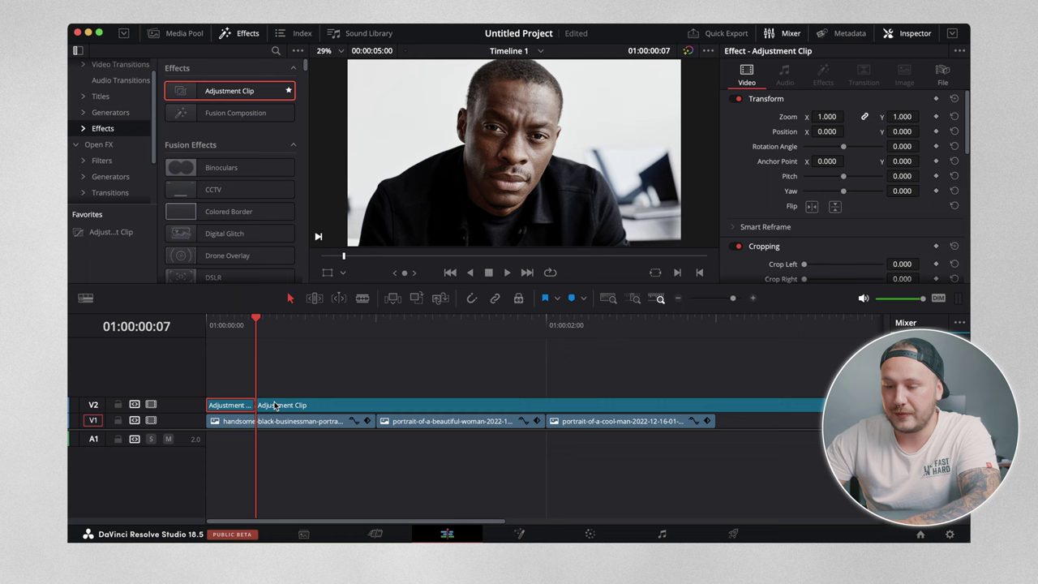
left_click(280, 408)
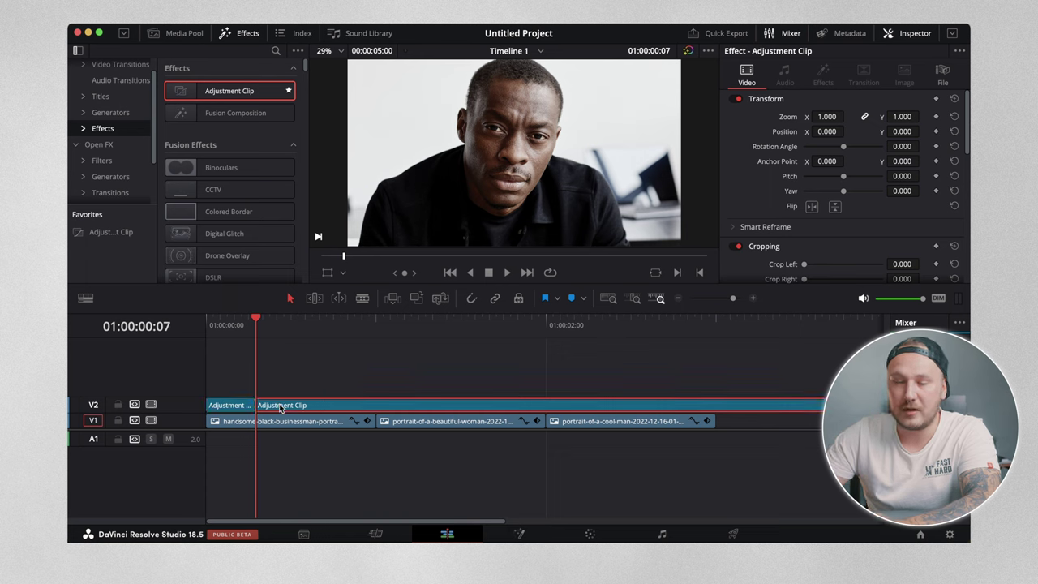
key("Delete")
left_click_drag(229, 406, 360, 409)
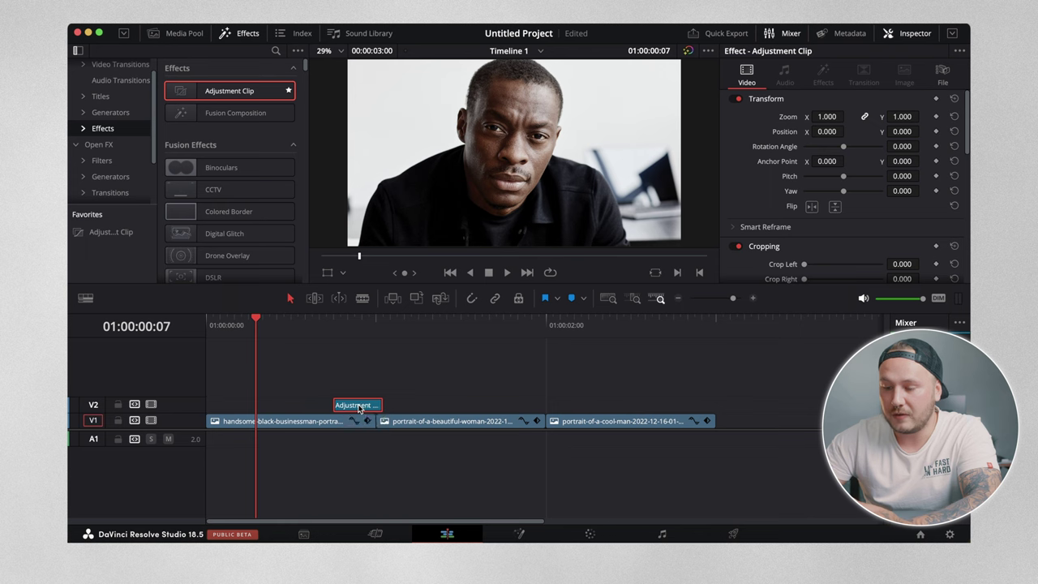
Step: Check the clip's placement around the one-second cut, then open it on the Fusion page
left_click(375, 321)
key("Right")
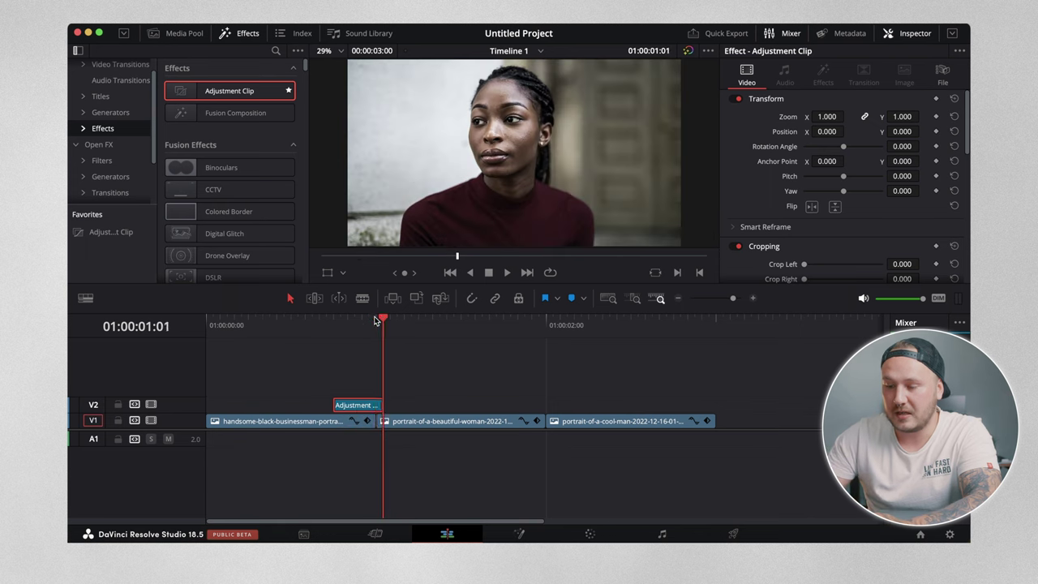
key("Left")
key("Left")
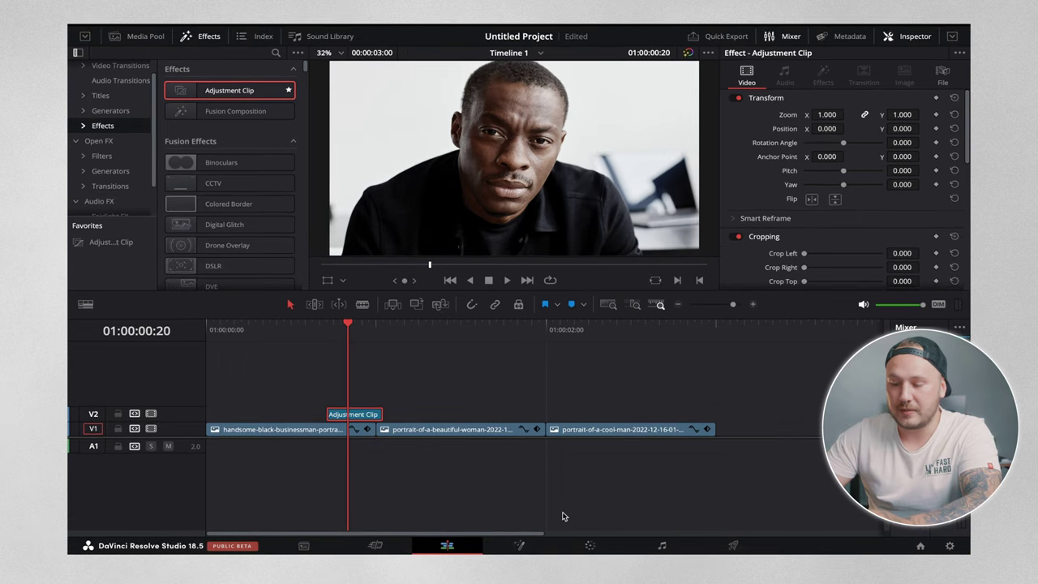
left_click(518, 544)
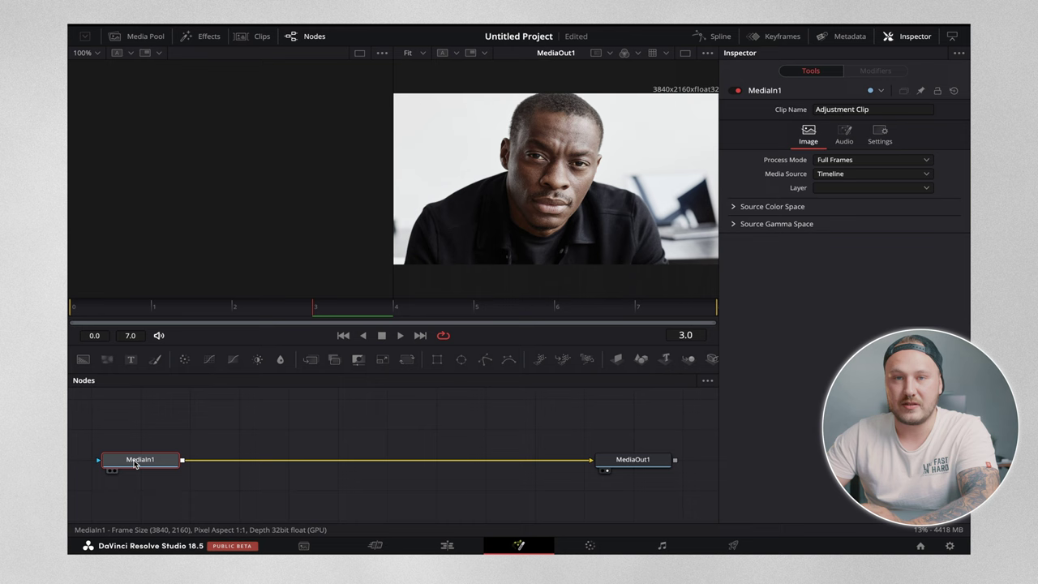
Step: Add a Glow node after MediaIn1 via the tool search
mouse_move(135, 463)
key("shift+space")
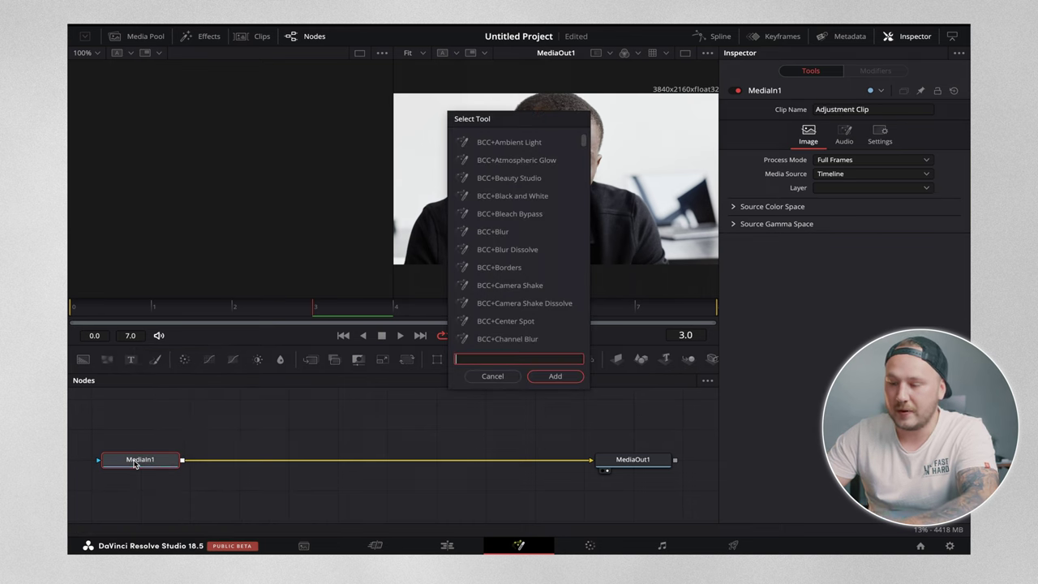
type("glow")
key("Return")
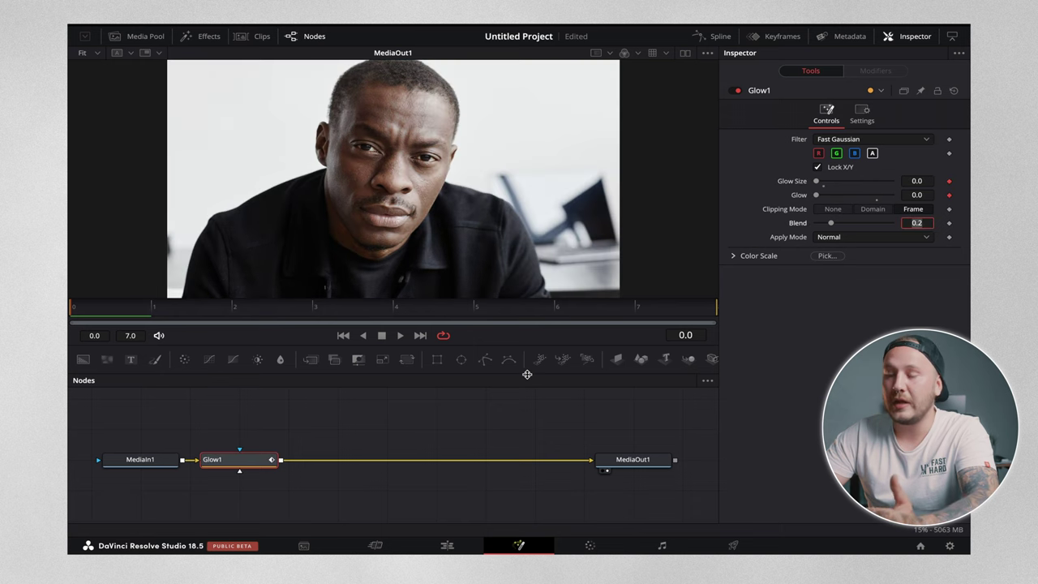
Step: Animate Glow Size to 100 and Glow to 1.0 at frame 7
left_click(637, 310)
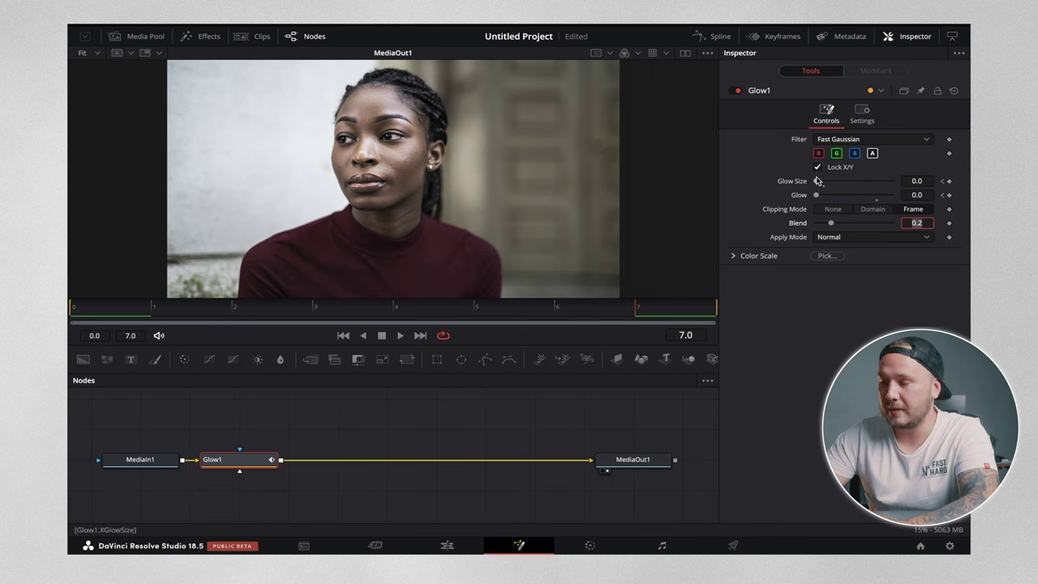
left_click_drag(818, 182, 892, 179)
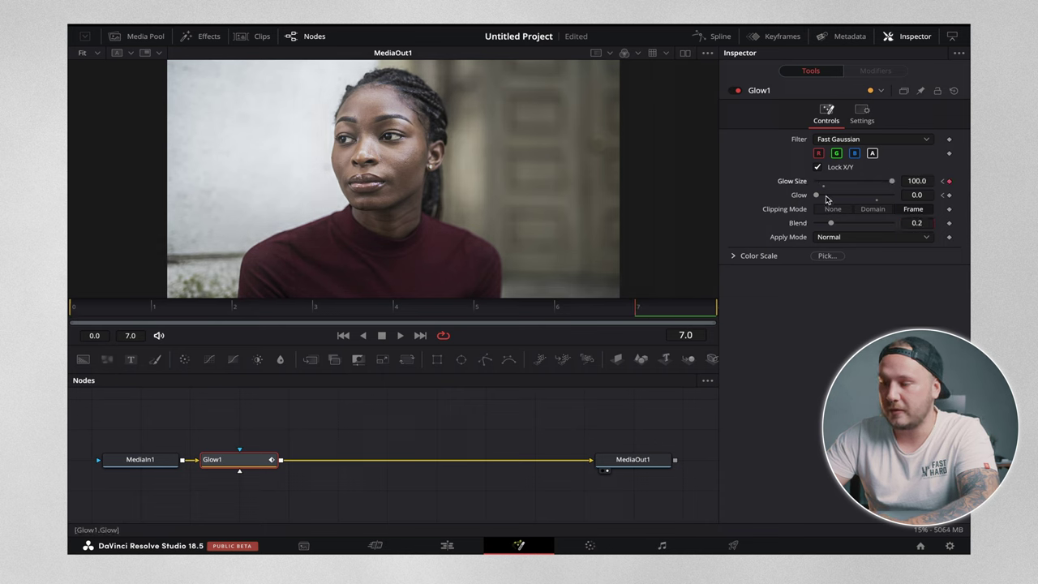
left_click_drag(818, 196, 969, 197)
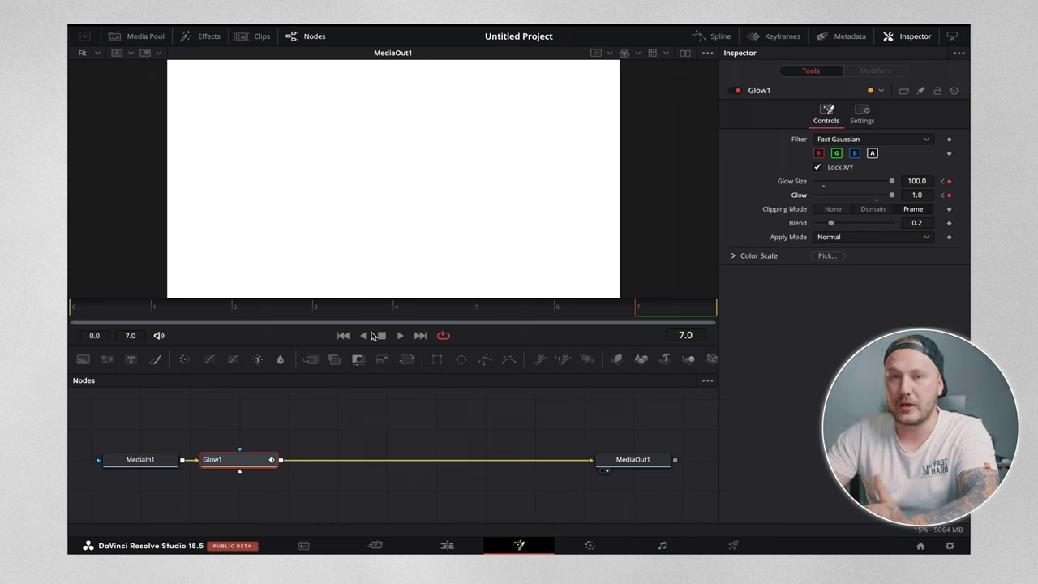
Step: Show the Glow1 curves in the Spline editor and smooth both keyframes
left_click(712, 37)
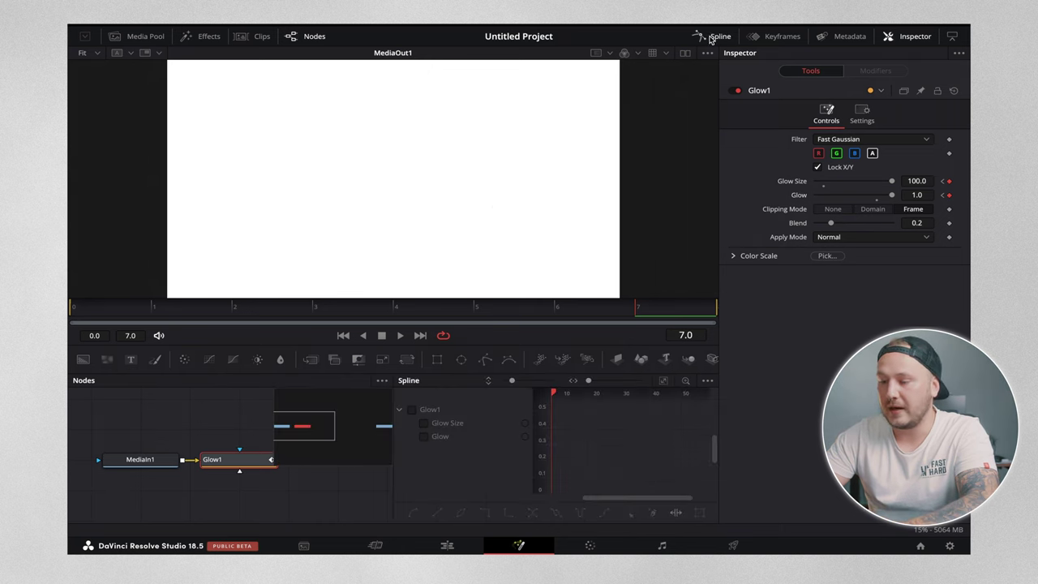
left_click(412, 410)
left_click(665, 380)
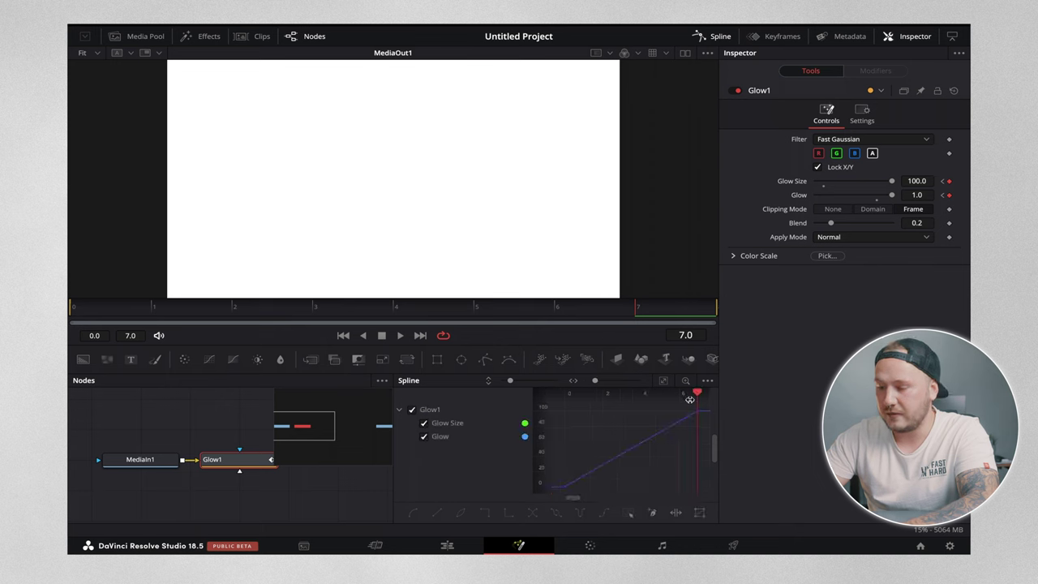
left_click_drag(702, 410, 559, 490)
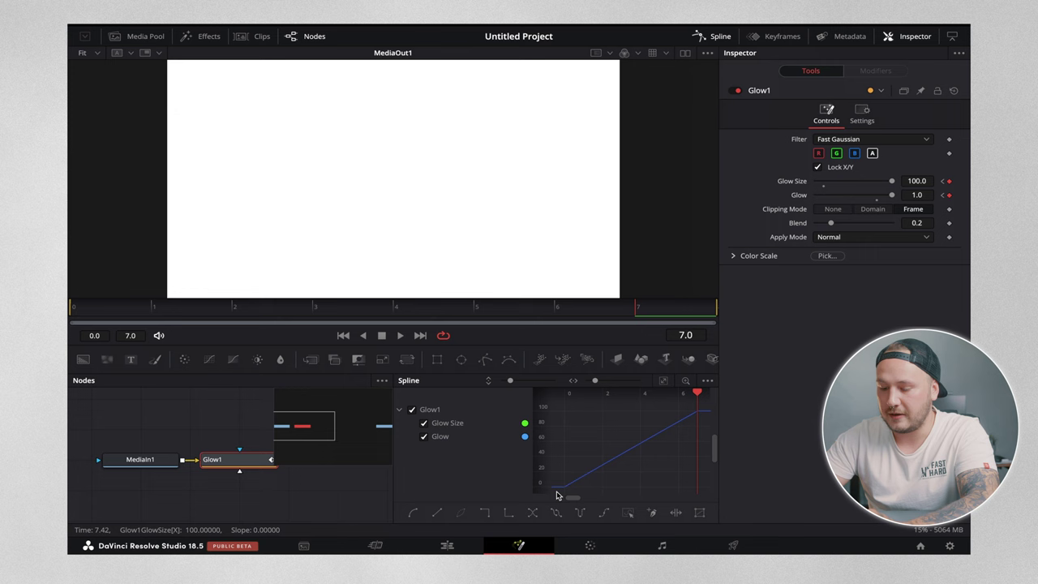
key("shift+s")
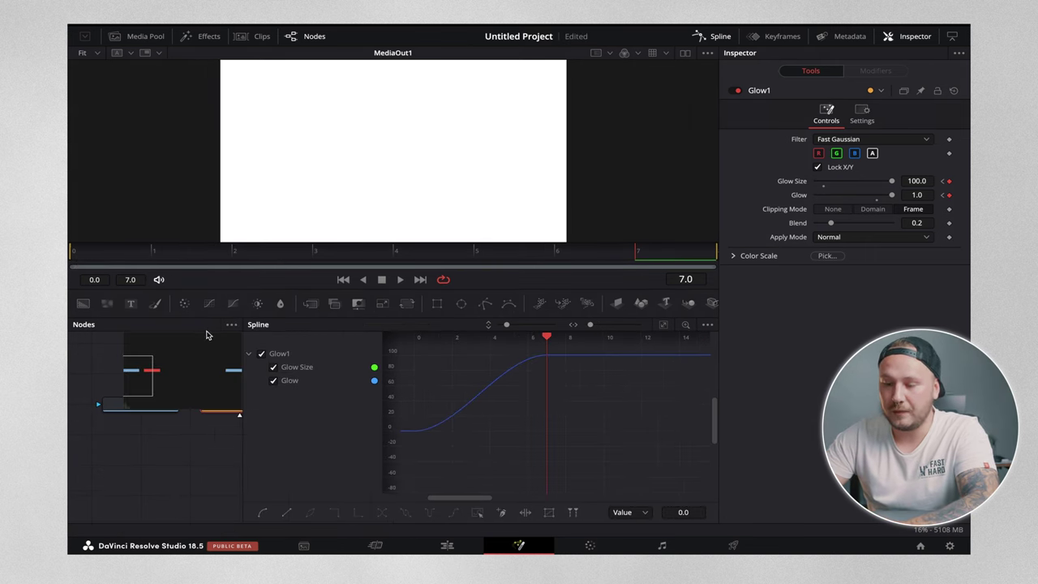
Step: Reshape the Glow curve's handles for a slow start and a late, sharp rise
left_click(274, 366)
left_click(412, 484)
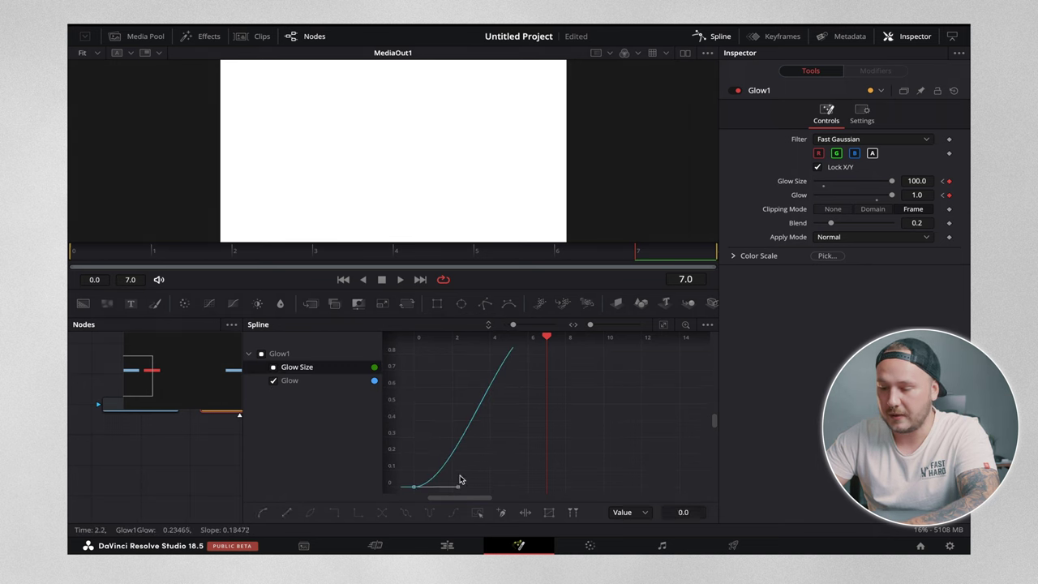
left_click(665, 325)
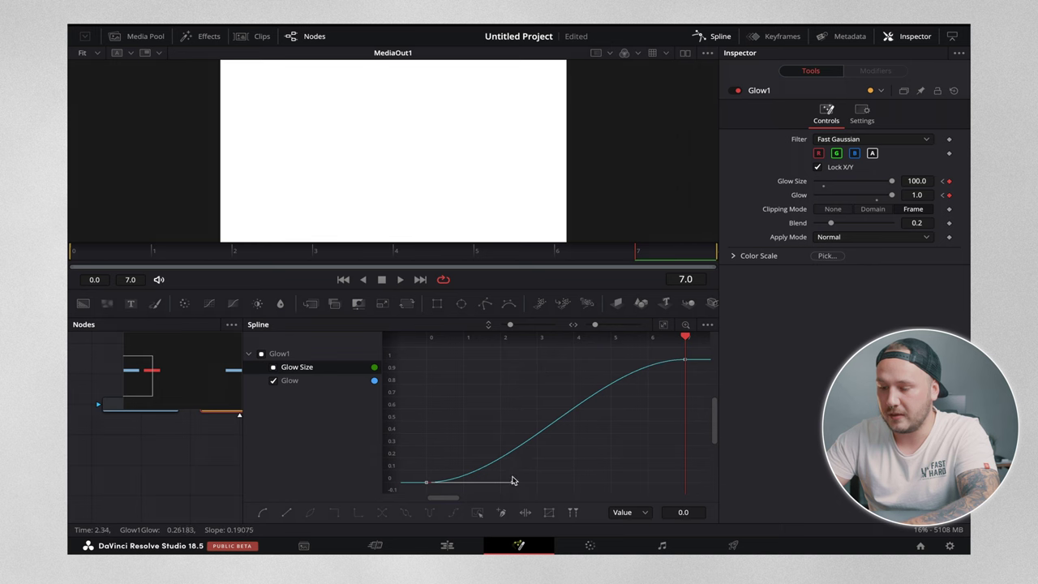
left_click_drag(510, 485, 659, 485)
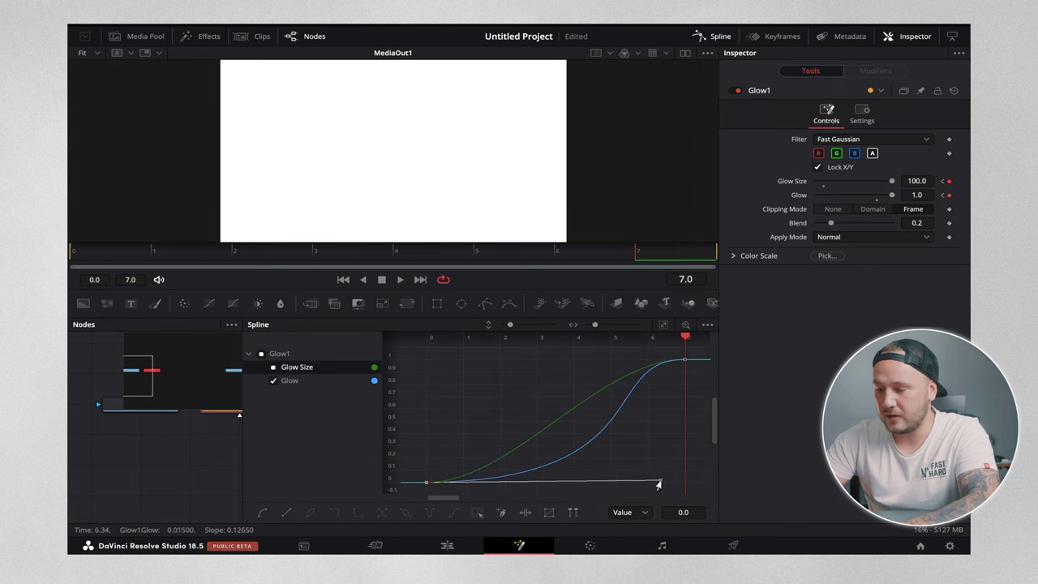
left_click(683, 359)
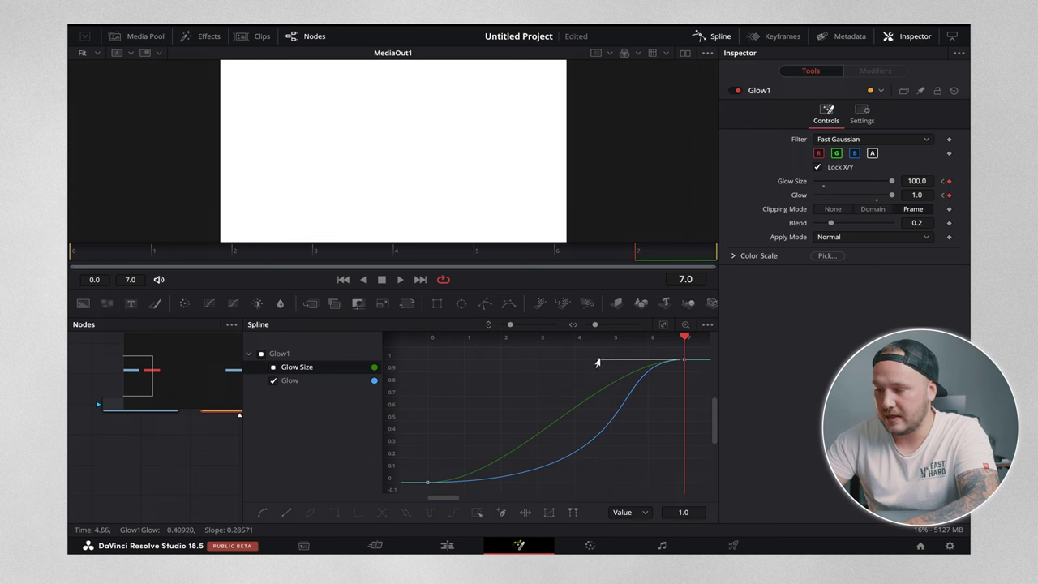
left_click_drag(597, 362, 649, 439)
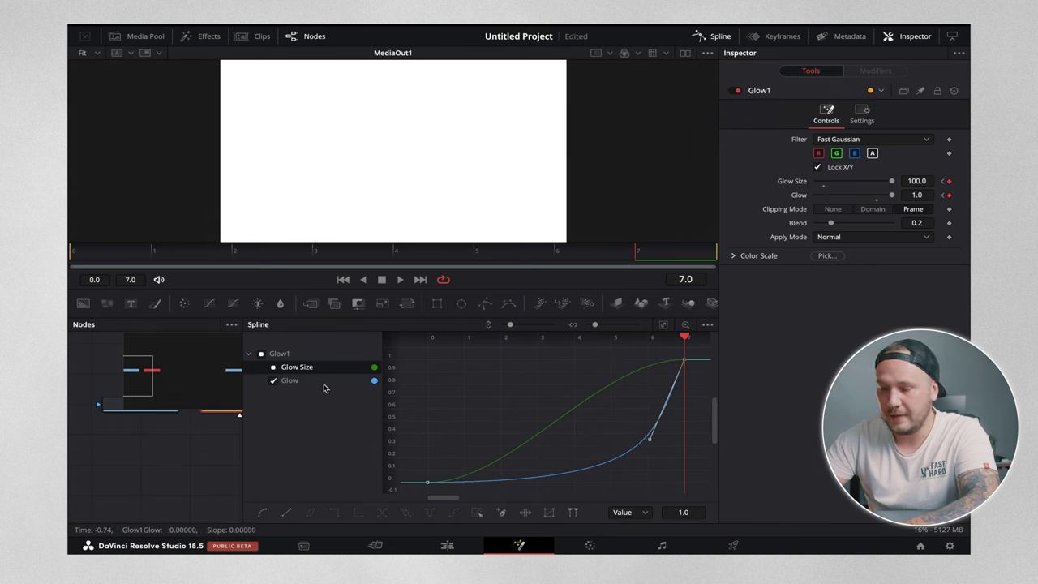
Step: Ease the start of the Glow Size curve on its own
left_click(273, 369)
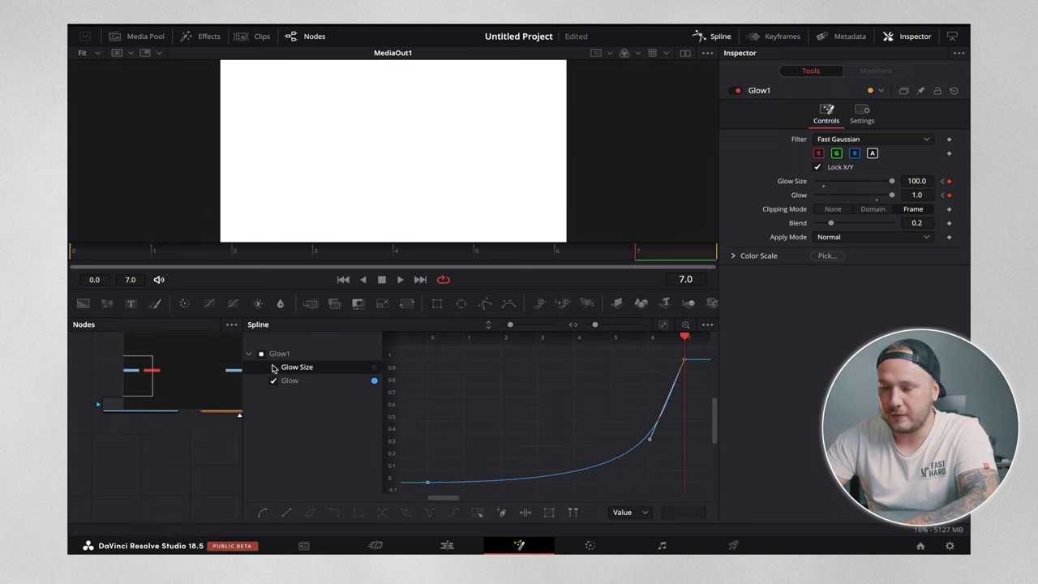
left_click(274, 382)
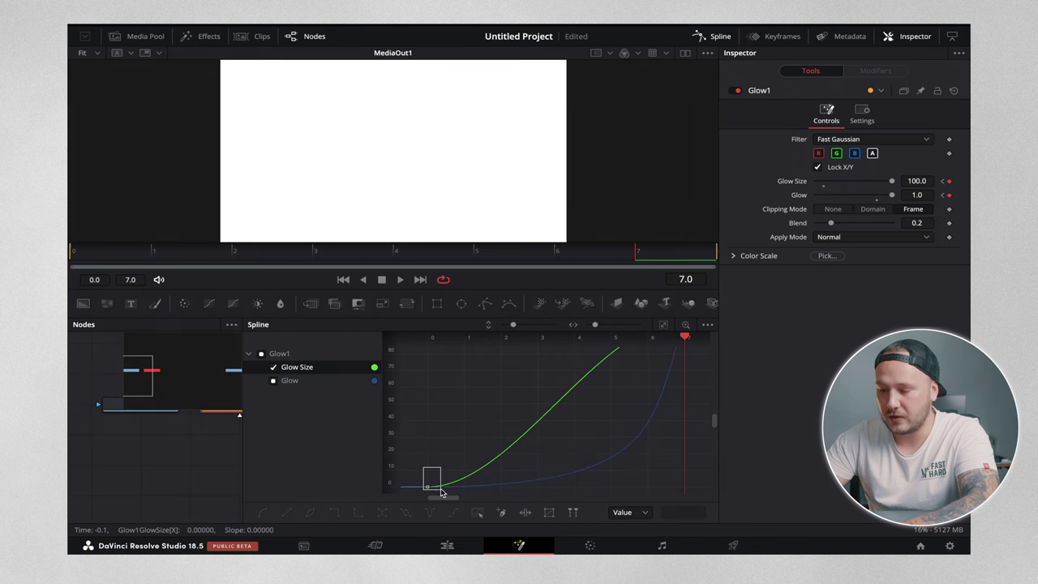
left_click_drag(440, 493, 654, 487)
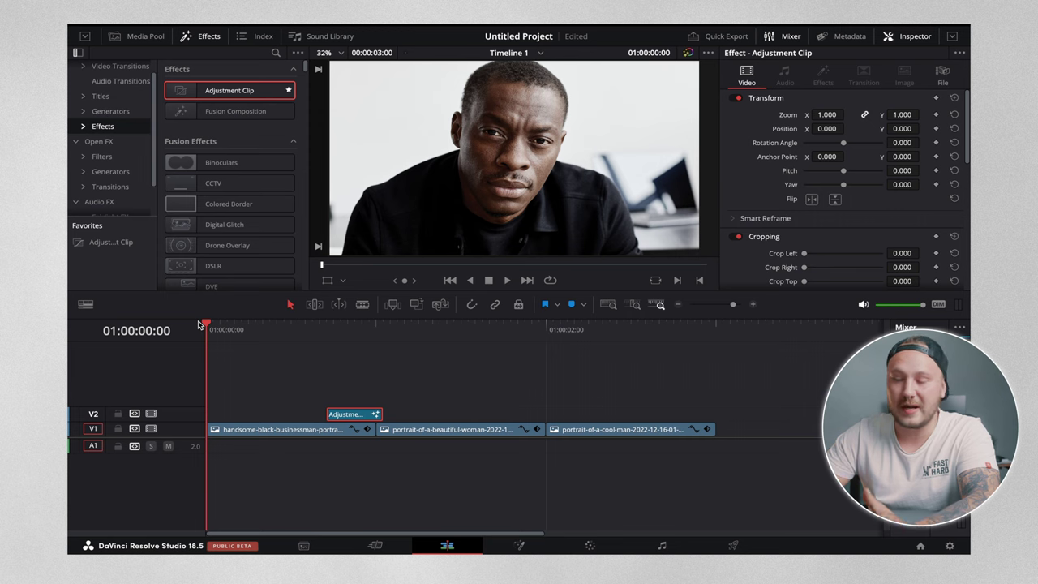
key("space")
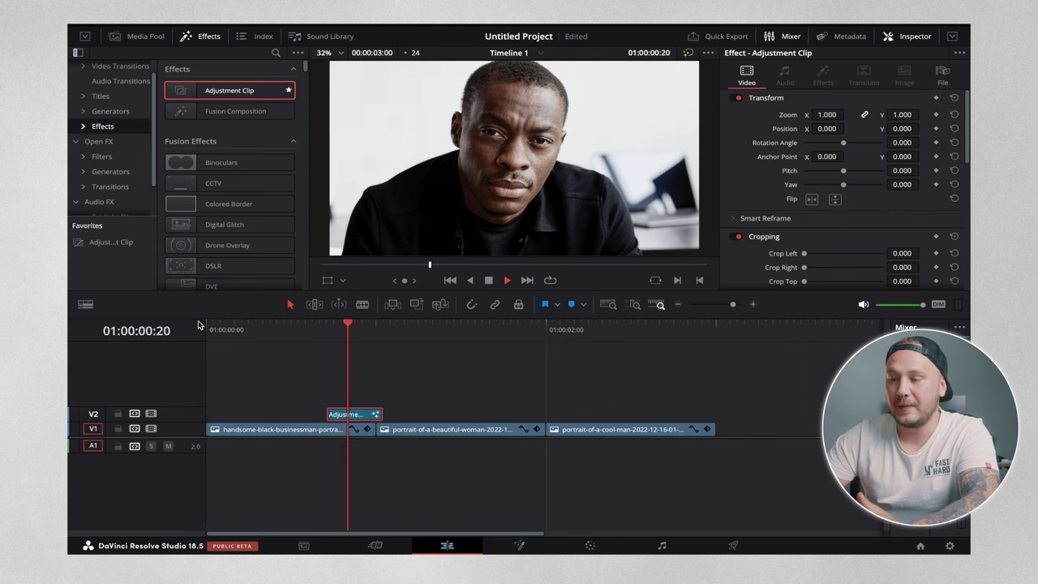
key("space")
left_click_drag(214, 328, 203, 326)
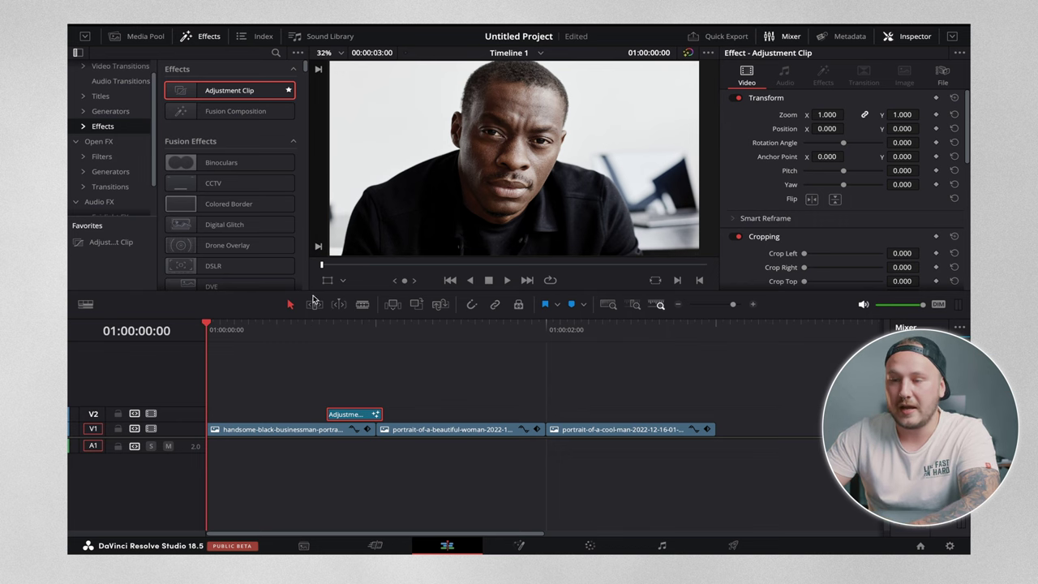
Step: Show Power Bins in the Media Pool and save the Adjustment Clip into the Transitions bin
left_click(142, 37)
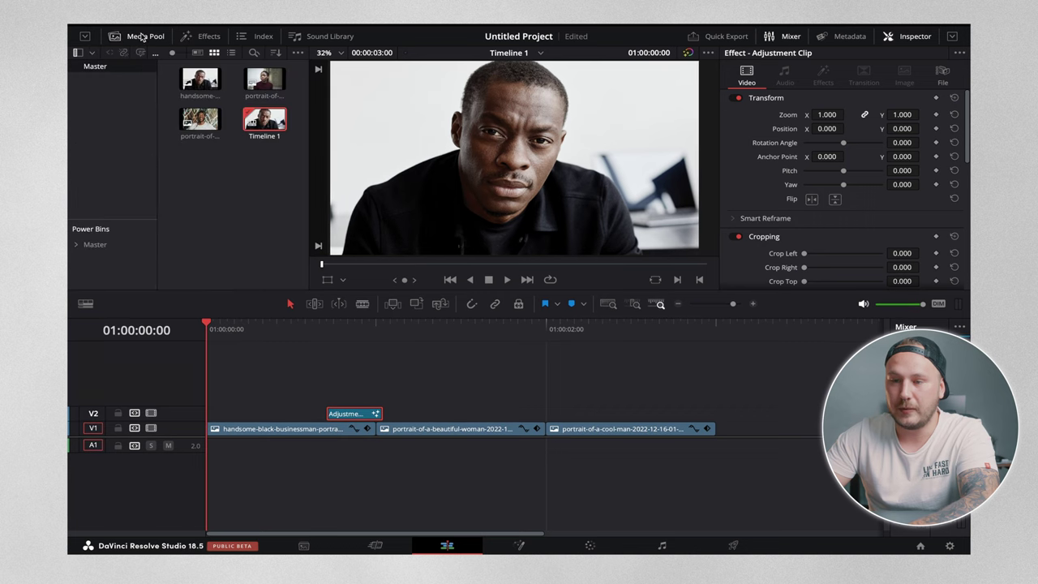
left_click(297, 52)
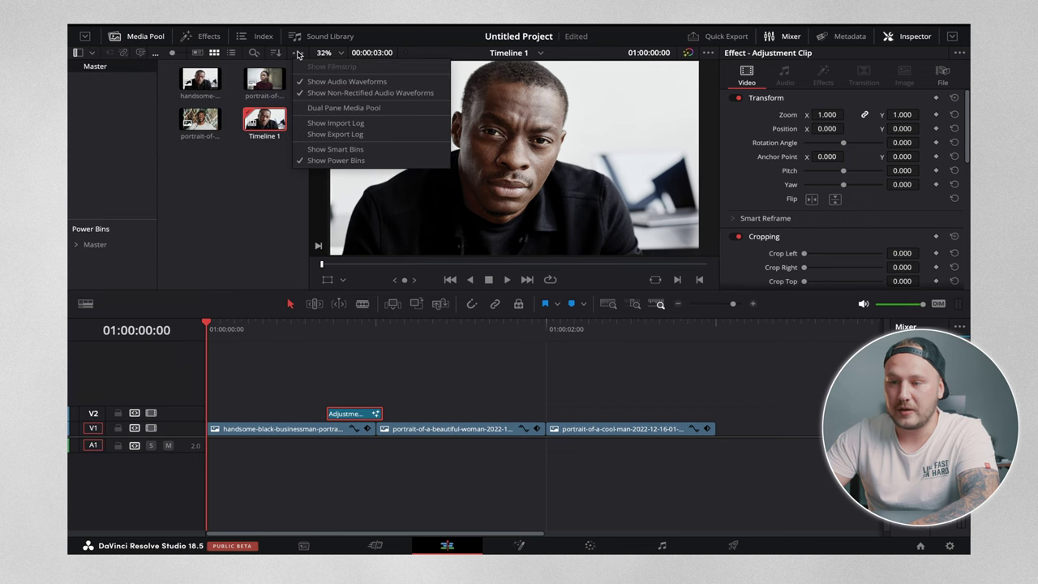
left_click(314, 161)
left_click(297, 52)
left_click_drag(354, 414, 205, 227)
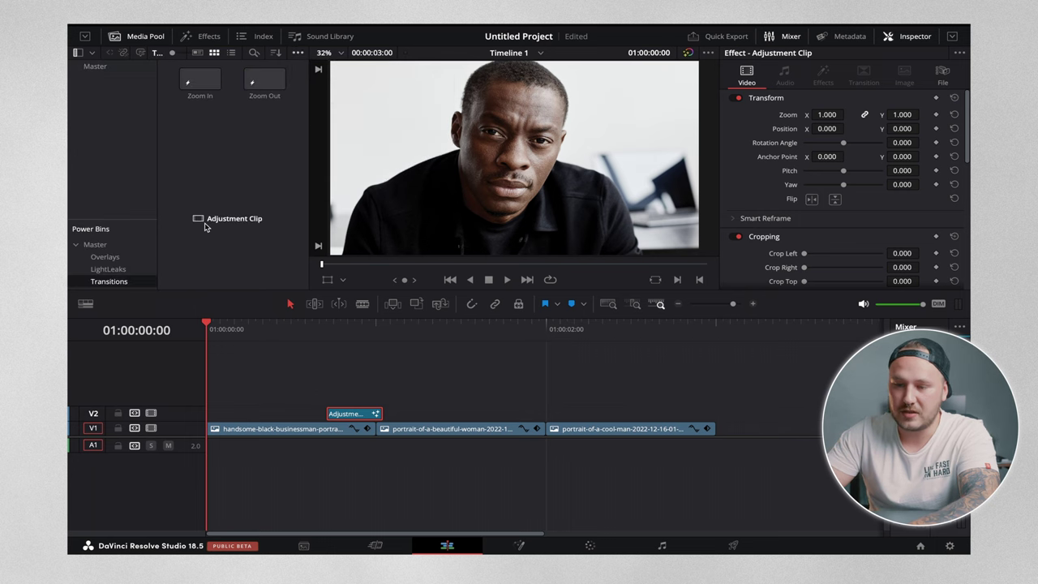
Step: Rename the saved power-bin clip to 'Glow 7Fr'
right_click(195, 81)
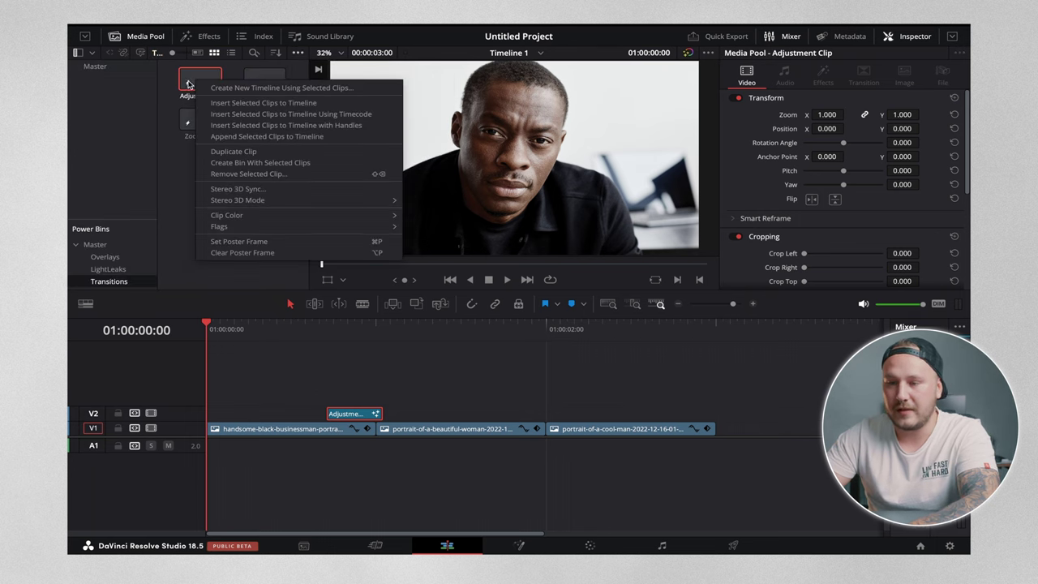
left_click(186, 94)
left_click(185, 95)
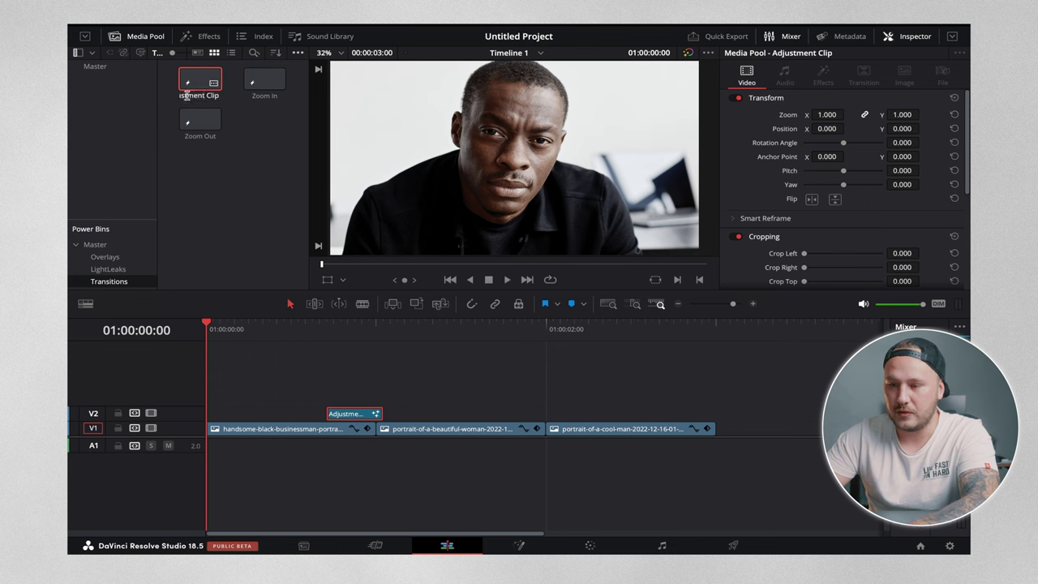
type("Glow")
key("Return")
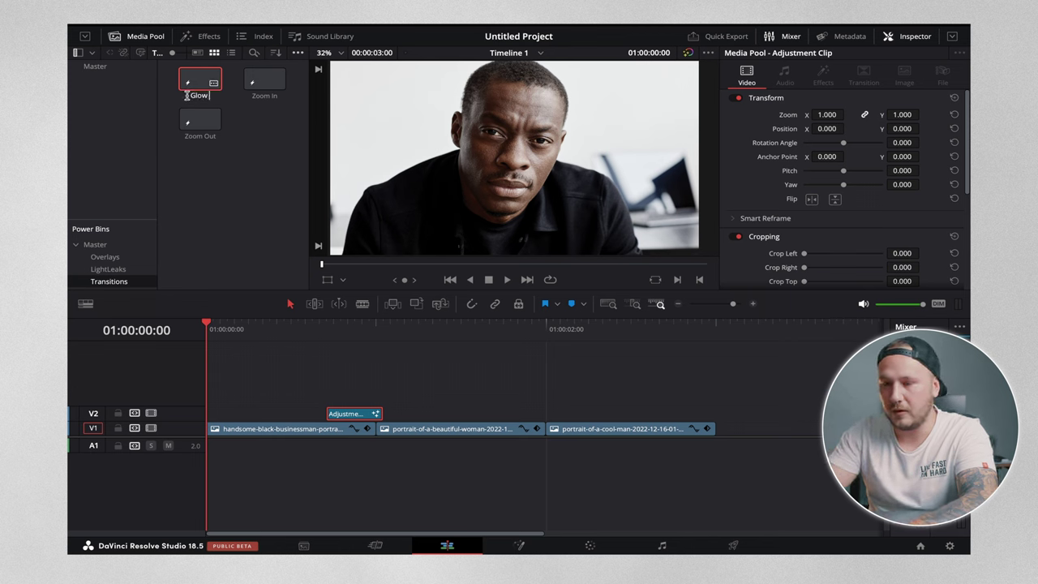
type("7Fr")
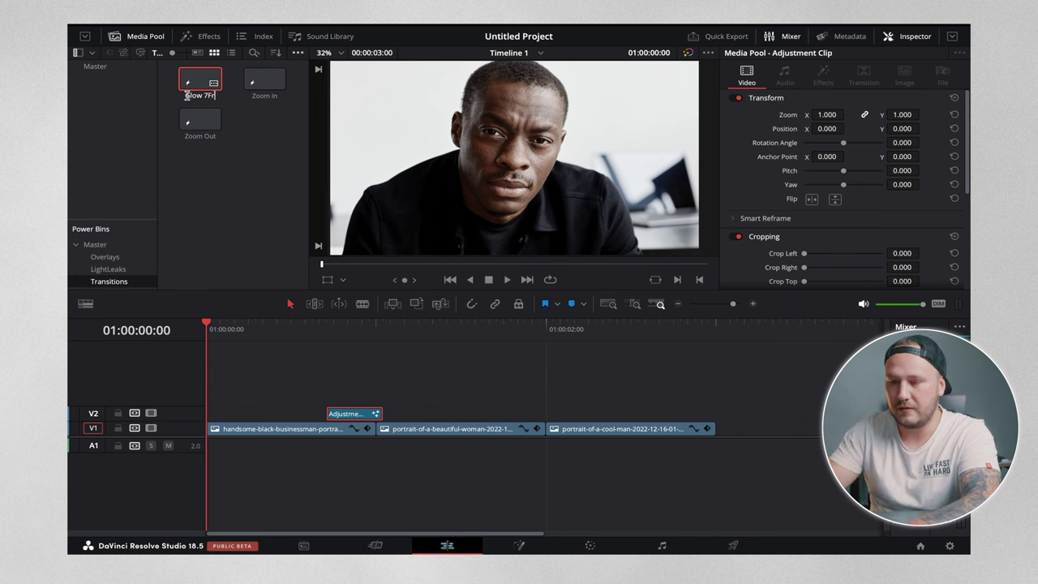
left_click(274, 220)
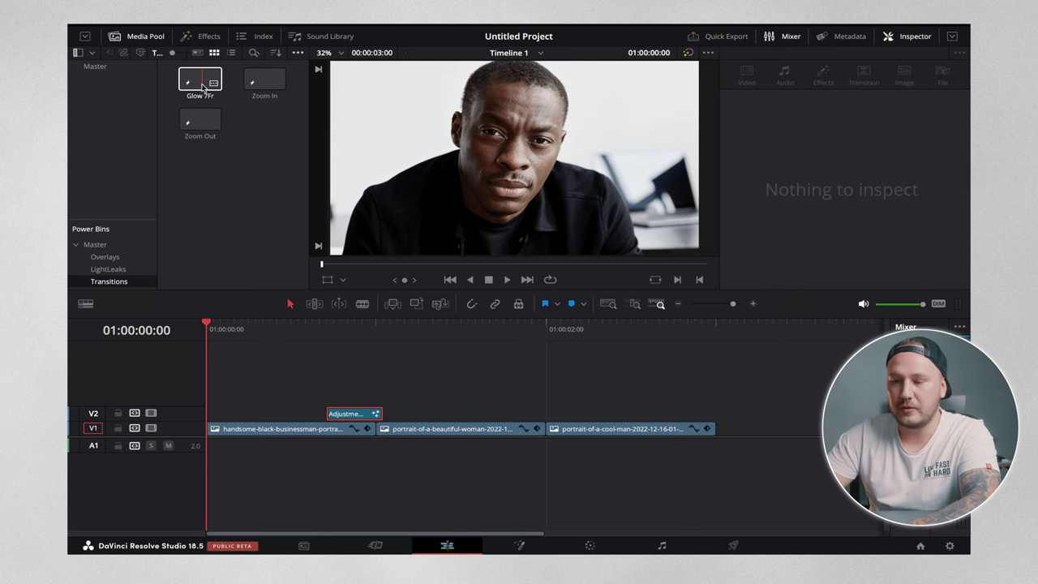
Step: Place Glow 7Fr over the cut to the third clip and play it back to preview
left_click_drag(202, 80, 503, 414)
left_click(493, 330)
key("space")
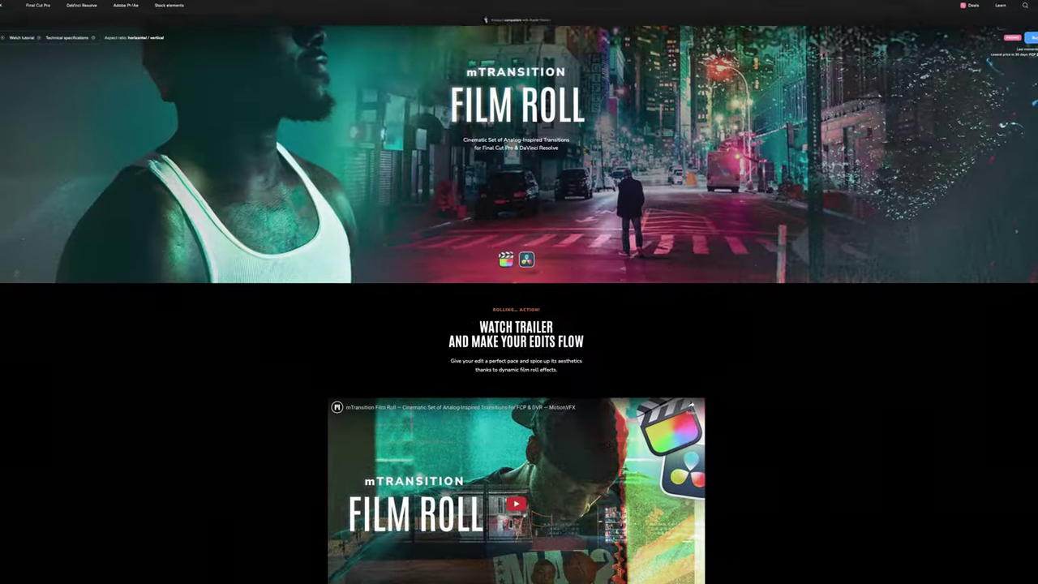
Step: Scroll down through the mTransition Film Roll product page's gallery of transitions
scroll(519, 292, "down", 3)
scroll(519, 292, "down", 4)
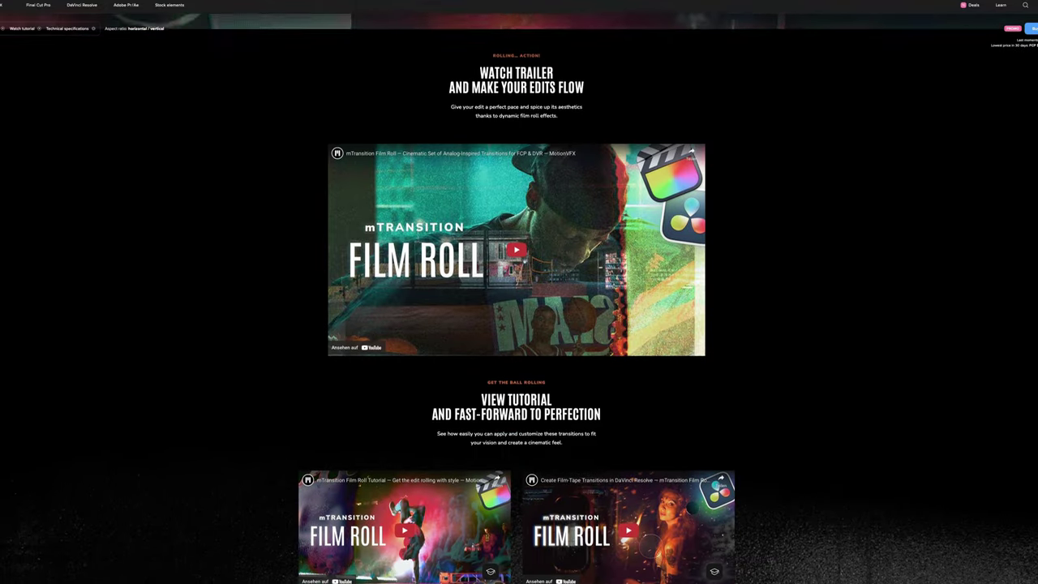
scroll(519, 292, "down", 6)
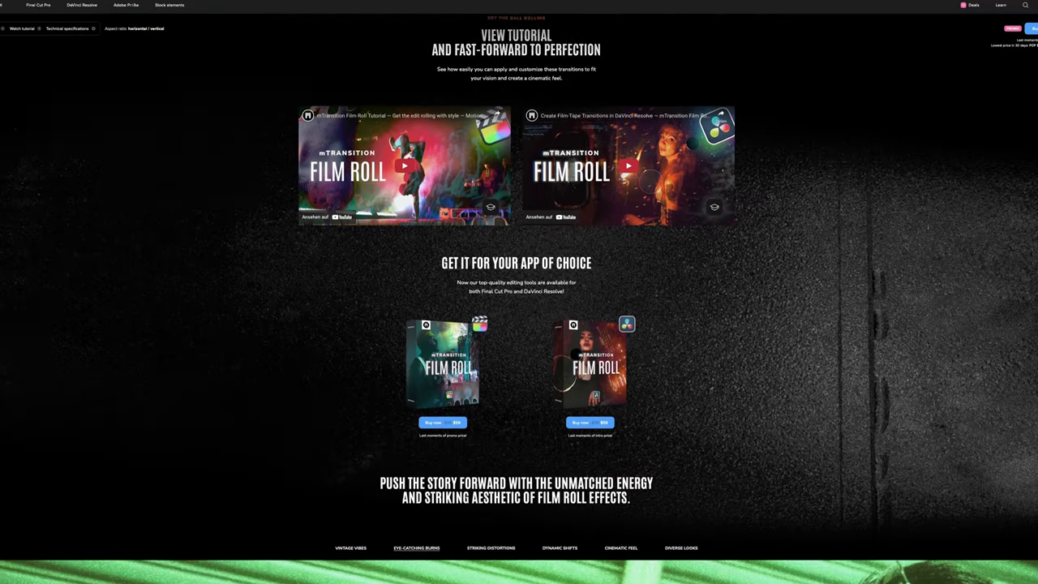
scroll(520, 292, "down", 6)
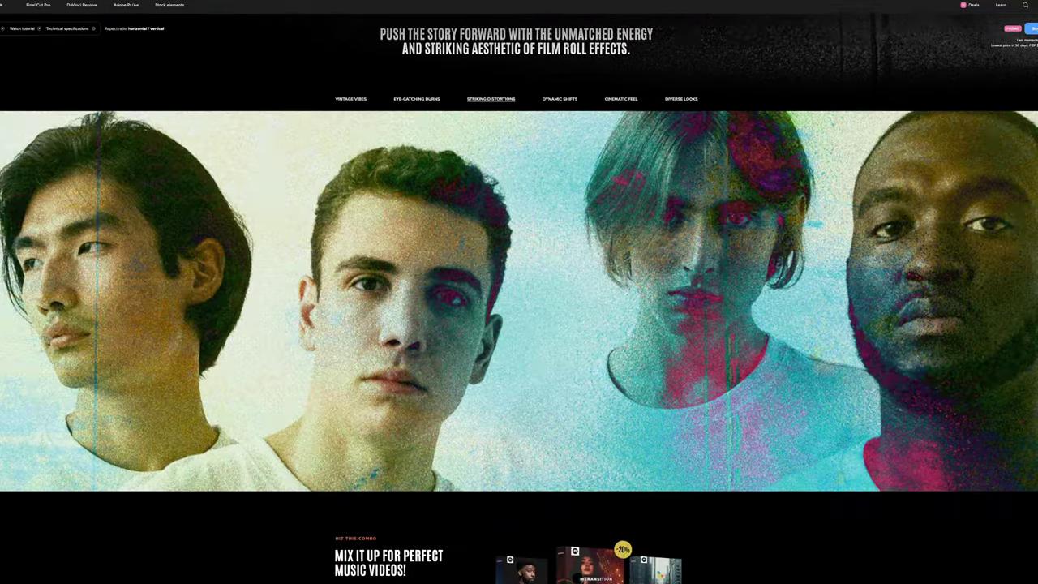
scroll(519, 292, "down", 7)
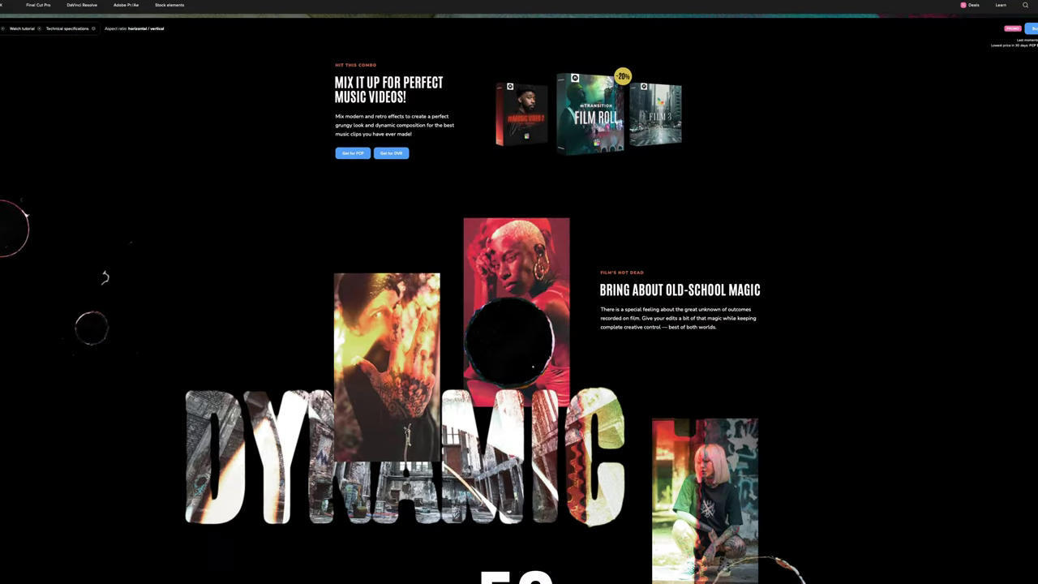
scroll(519, 292, "down", 6)
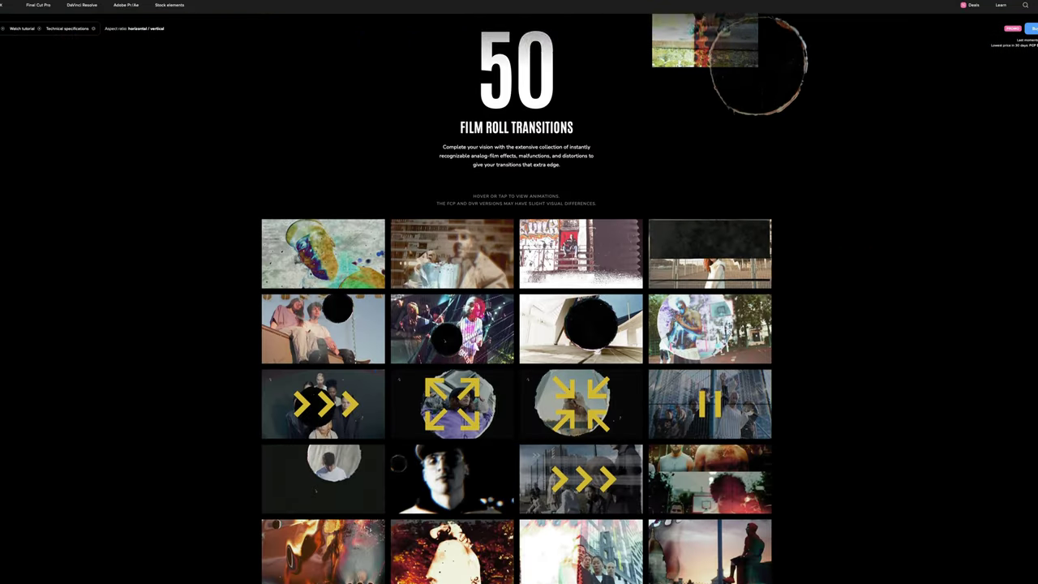
scroll(519, 292, "down", 4)
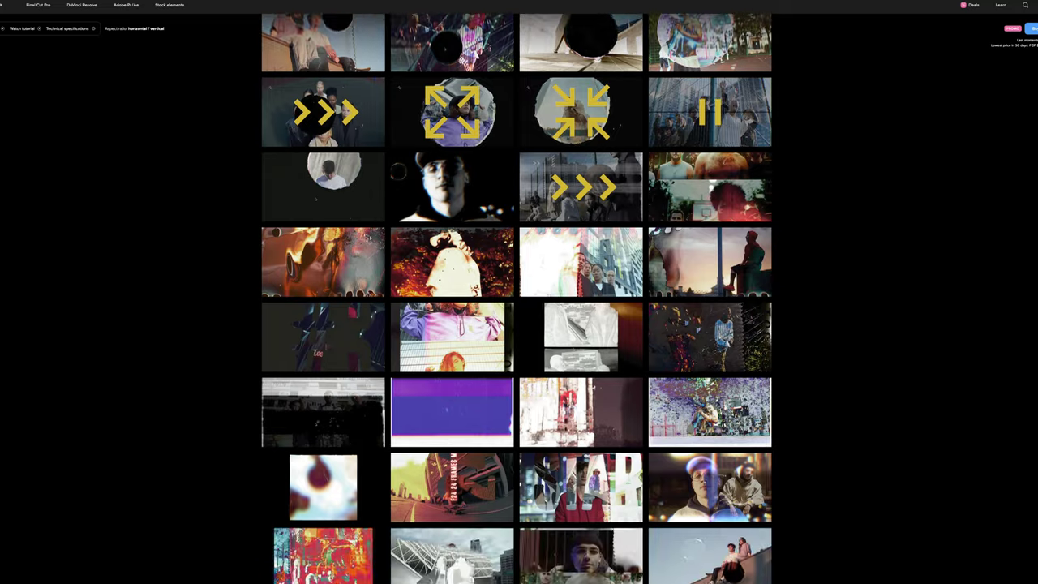